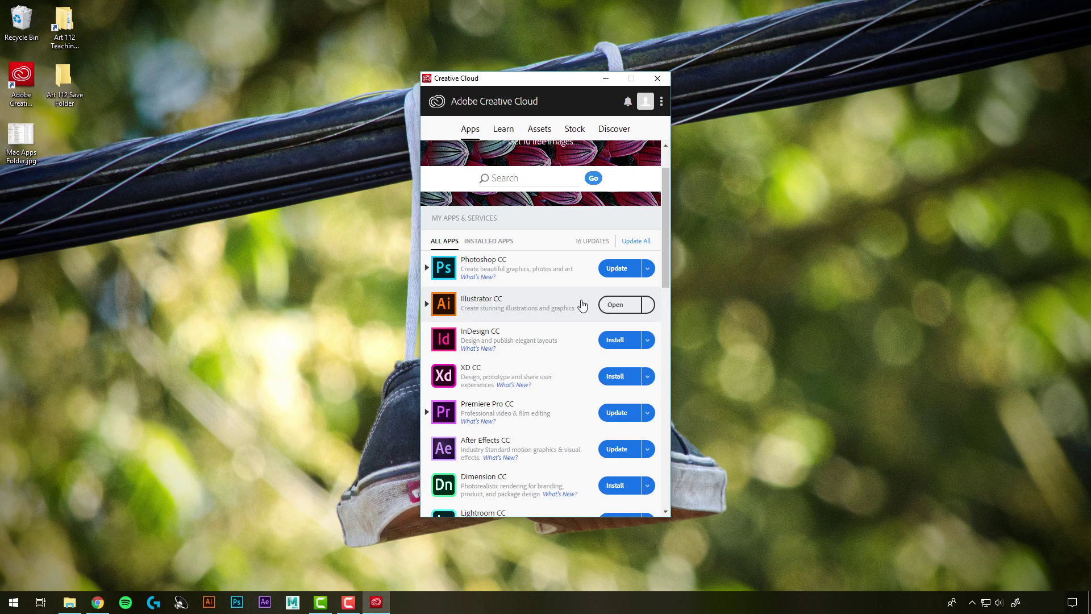
- Close the Creative Cloud window to return to the desktop
{"action": "left_click", "coordinate": [614, 305]}
{"action": "left_click", "coordinate": [658, 79]}
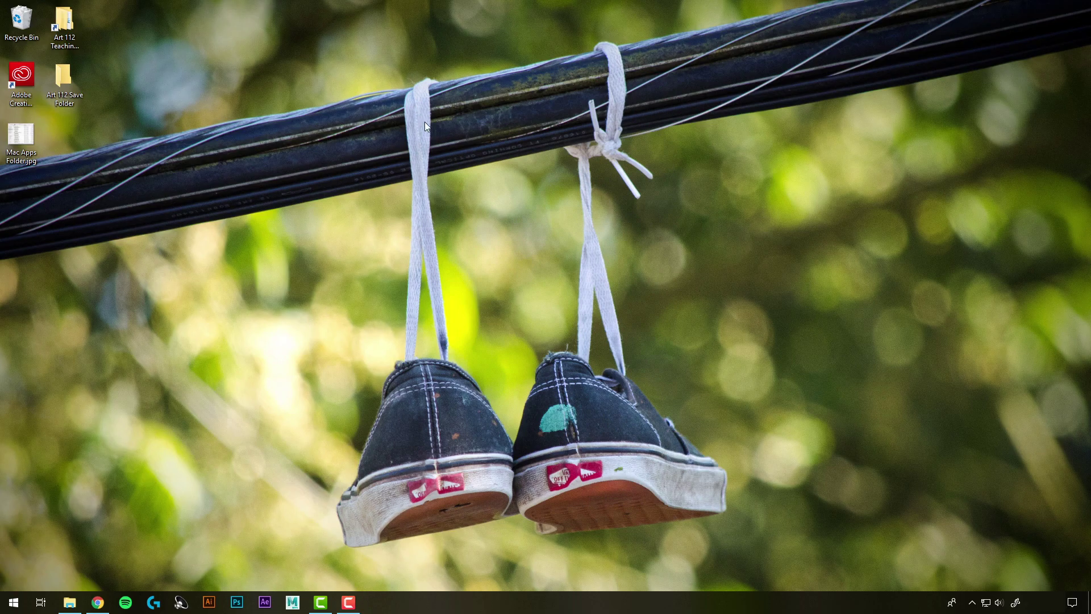
{"action": "left_click", "coordinate": [13, 602]}
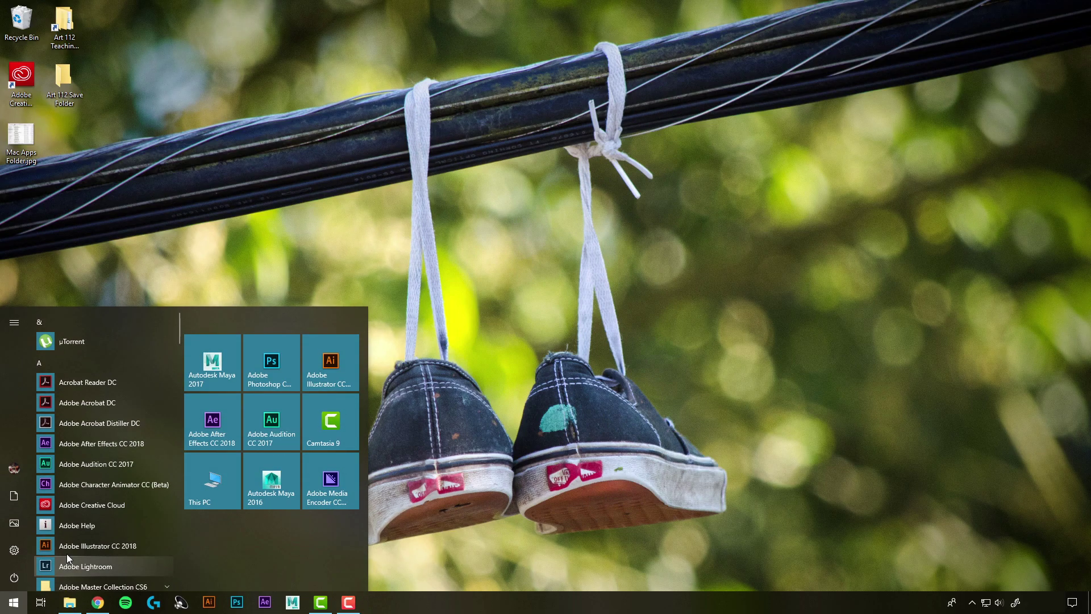
{"action": "right_click", "coordinate": [108, 546]}
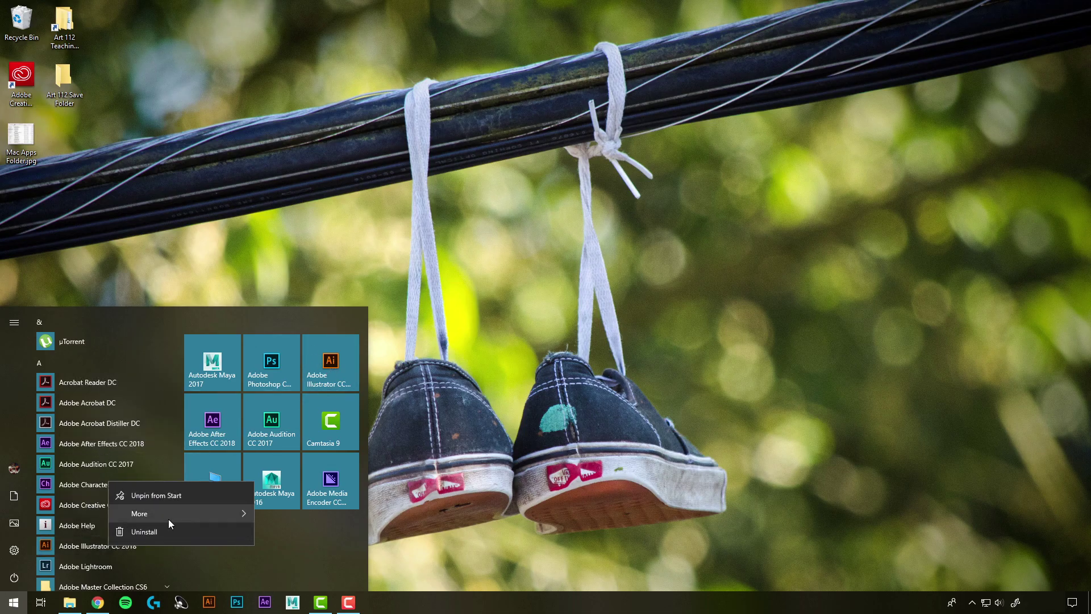
{"action": "mouse_move", "coordinate": [198, 521]}
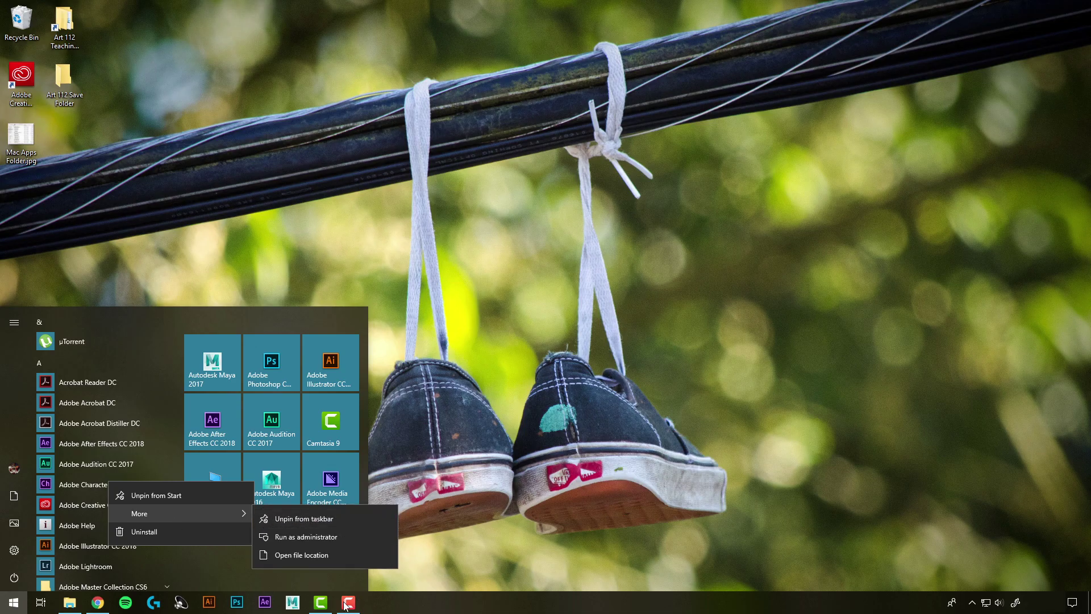
{"action": "left_click", "coordinate": [529, 349]}
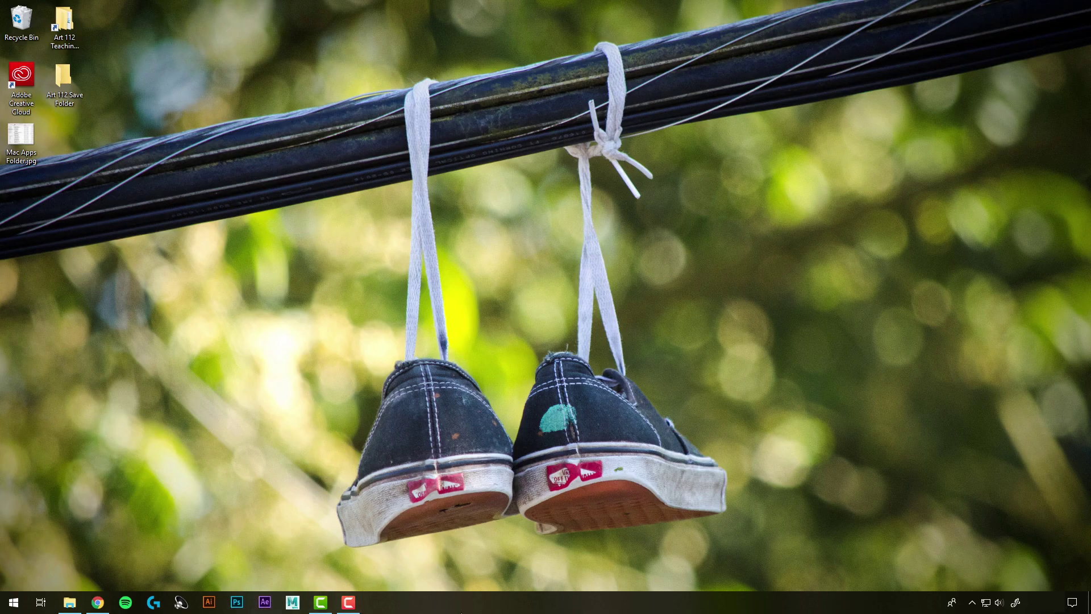
{"action": "double_click", "coordinate": [21, 139]}
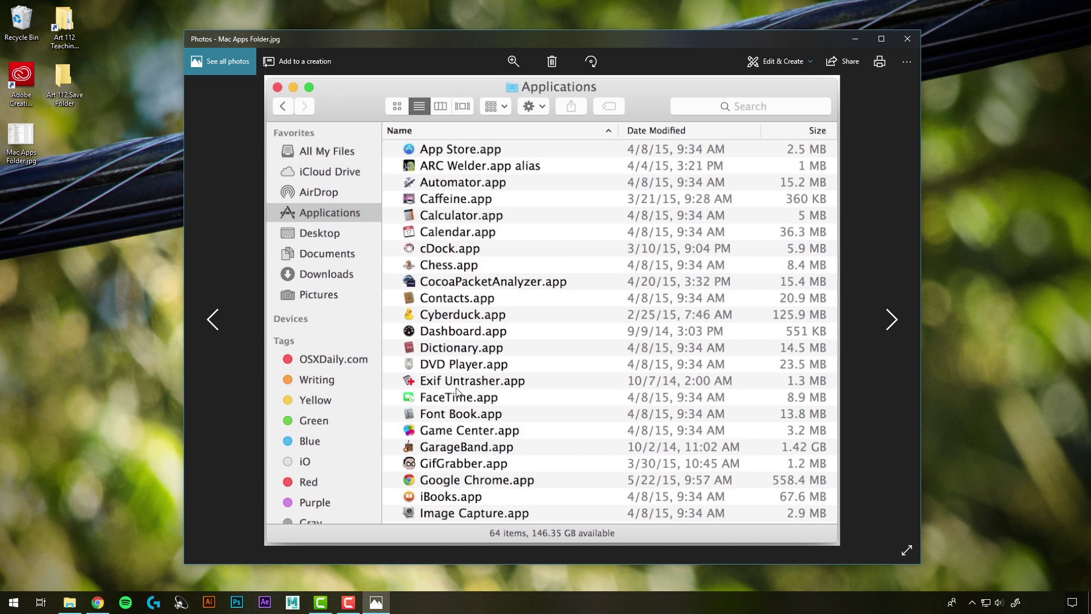
{"action": "left_click", "coordinate": [908, 40]}
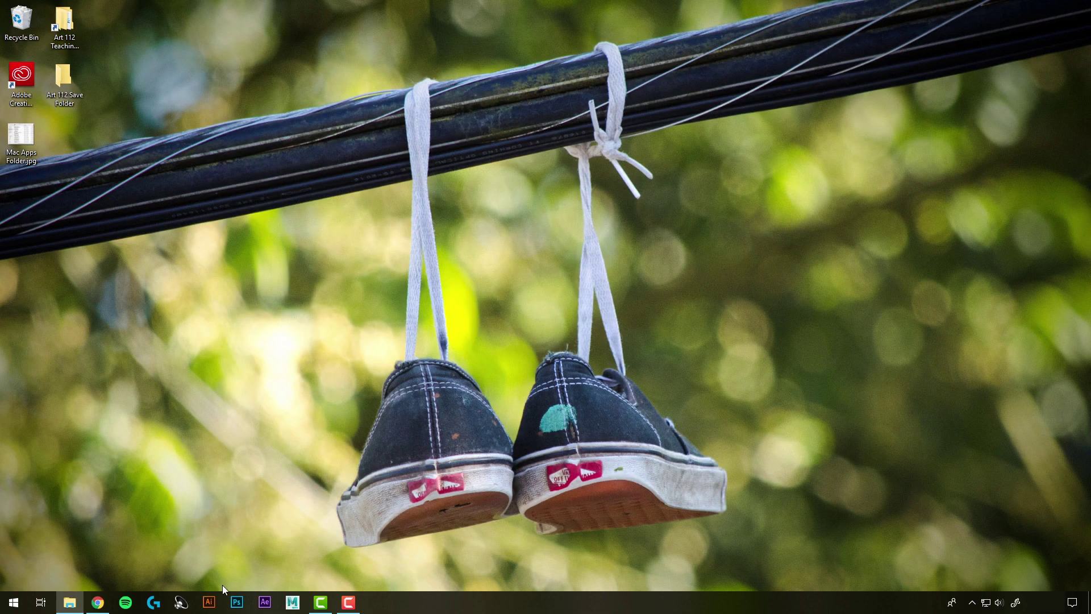
- Relaunch Creative Cloud from the desktop and open Illustrator CC from its app list
{"action": "double_click", "coordinate": [33, 77]}
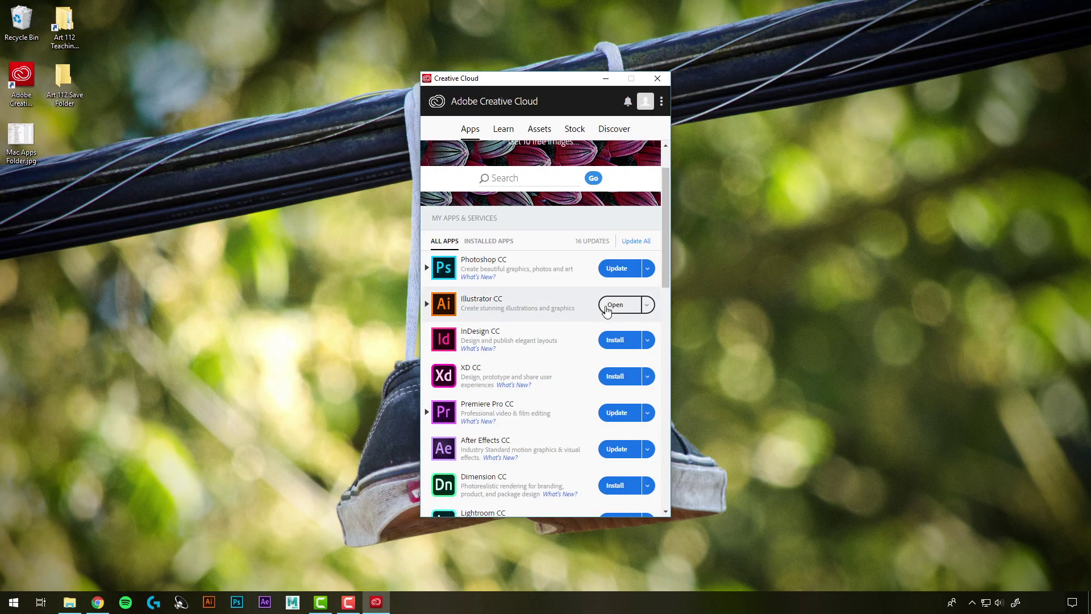
{"action": "left_click", "coordinate": [606, 309]}
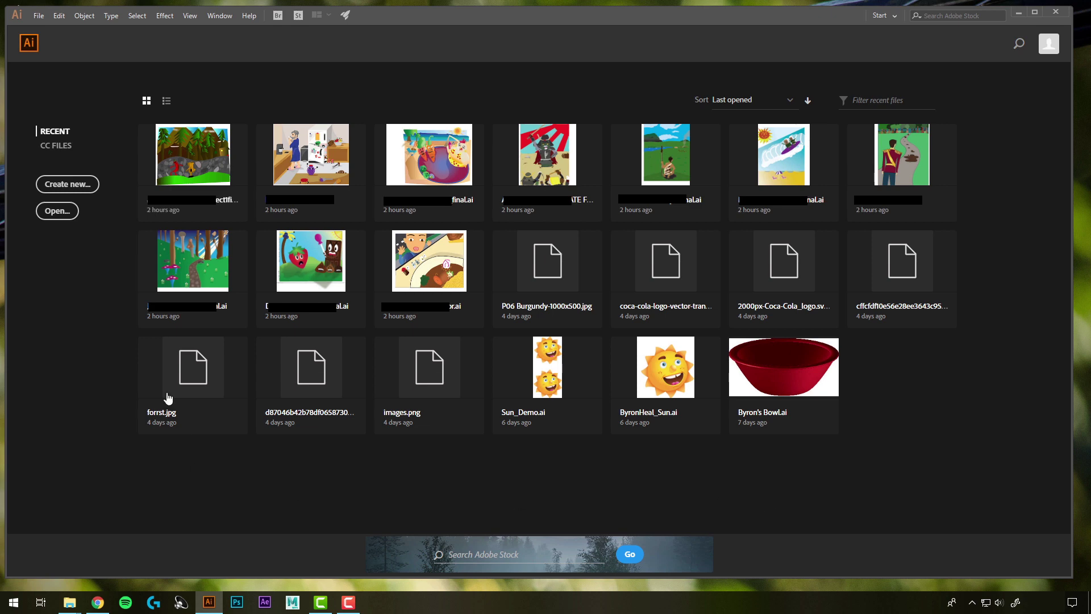
- Start a new document, browsing the Mobile and Web presets before choosing Print
{"action": "left_click", "coordinate": [87, 189]}
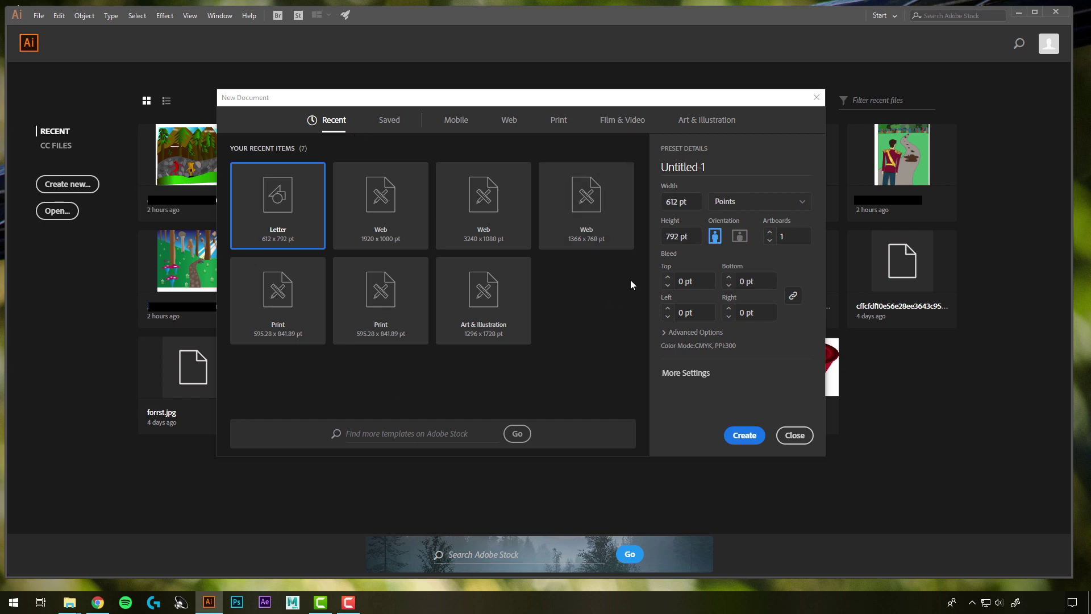
{"action": "left_click", "coordinate": [466, 127]}
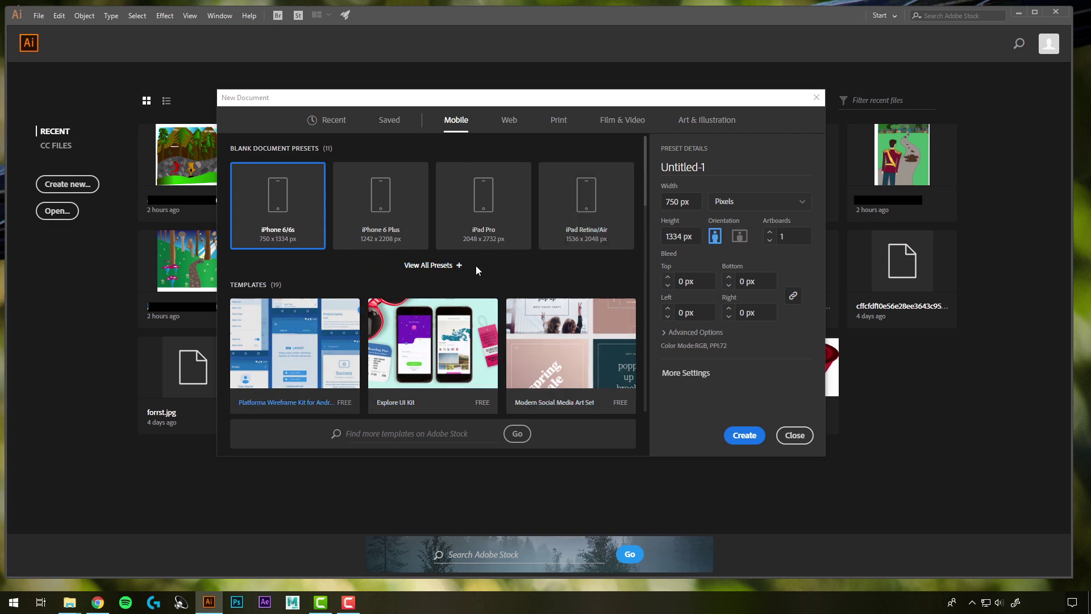
{"action": "left_click", "coordinate": [510, 119]}
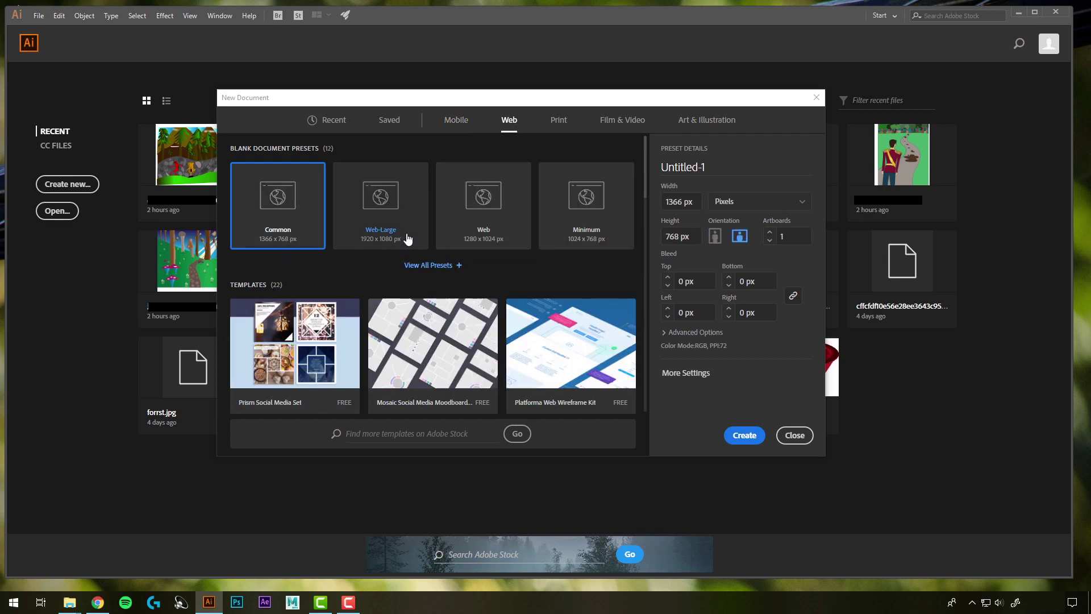
{"action": "left_click", "coordinate": [558, 120]}
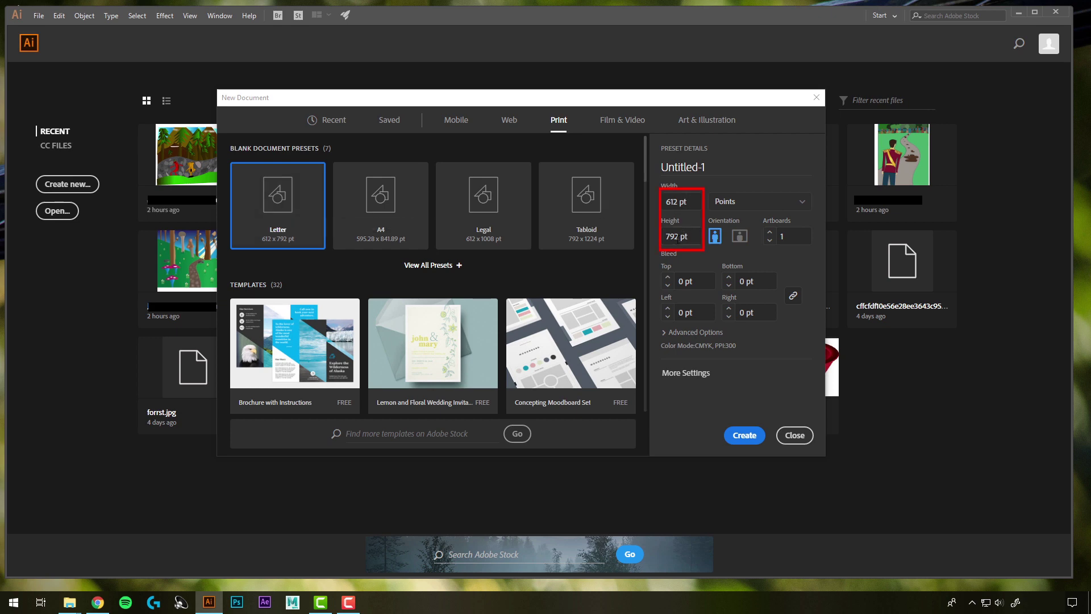
- Create the print document in inches with the width changed to 10 in
{"action": "left_click", "coordinate": [749, 205]}
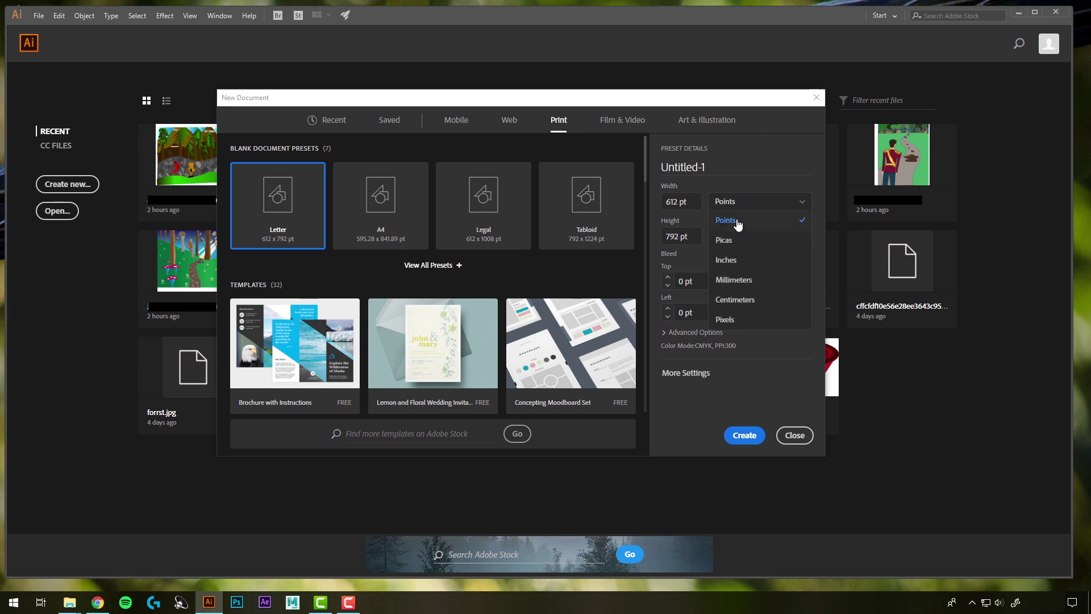
{"action": "left_click", "coordinate": [741, 257]}
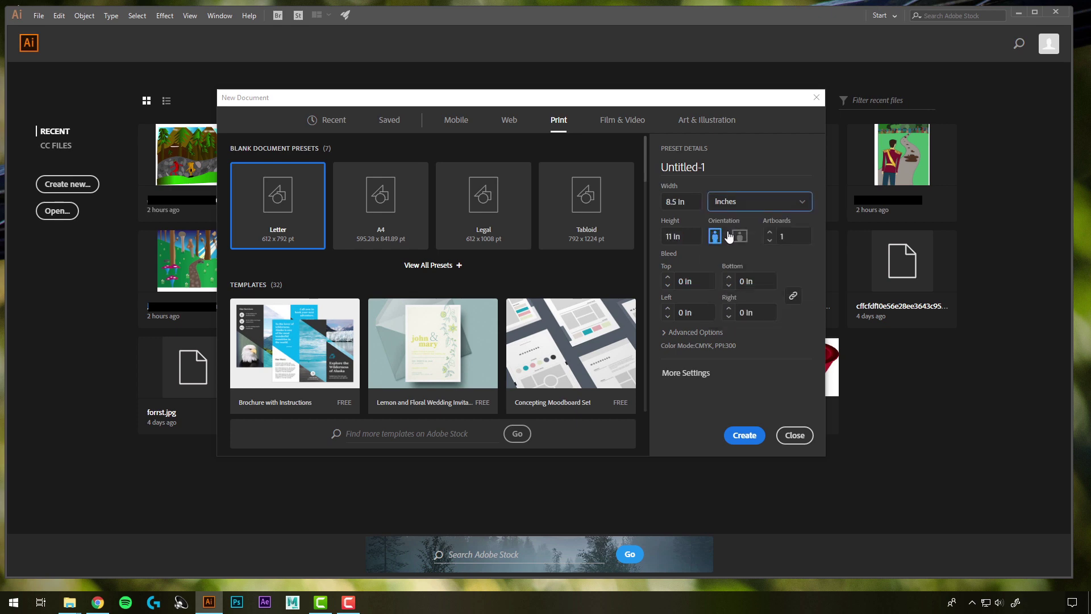
{"action": "left_click", "coordinate": [694, 200]}
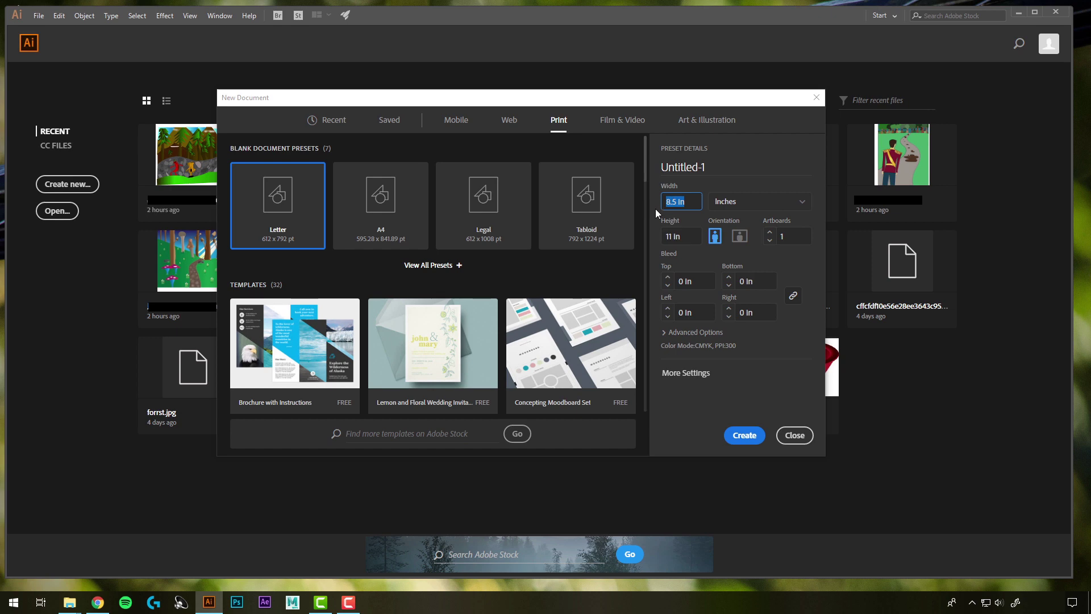
{"action": "type", "text": "10"}
{"action": "left_click", "coordinate": [704, 223]}
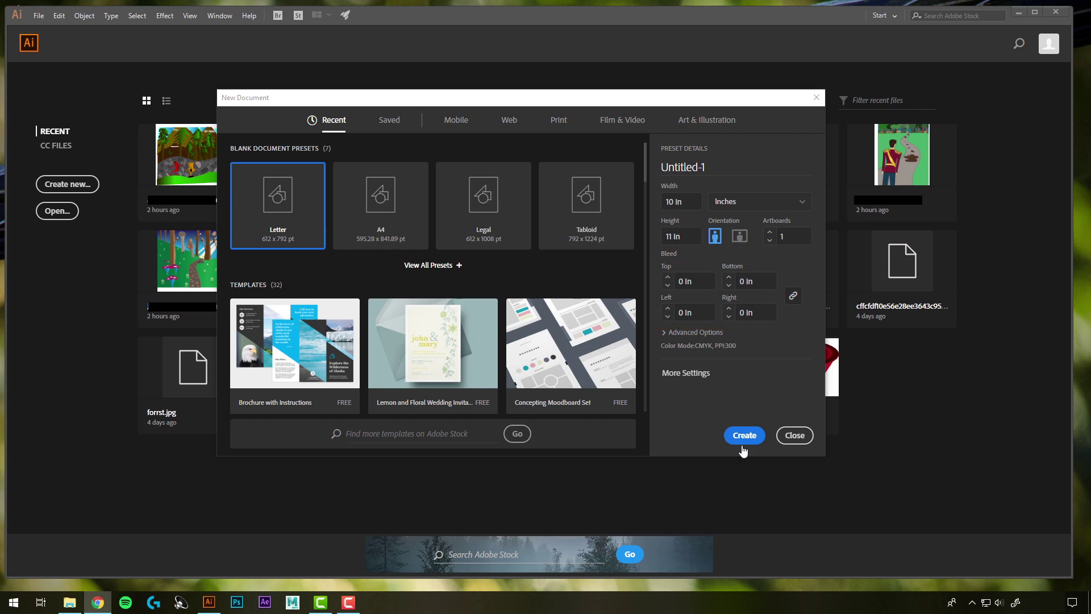
{"action": "left_click", "coordinate": [744, 439]}
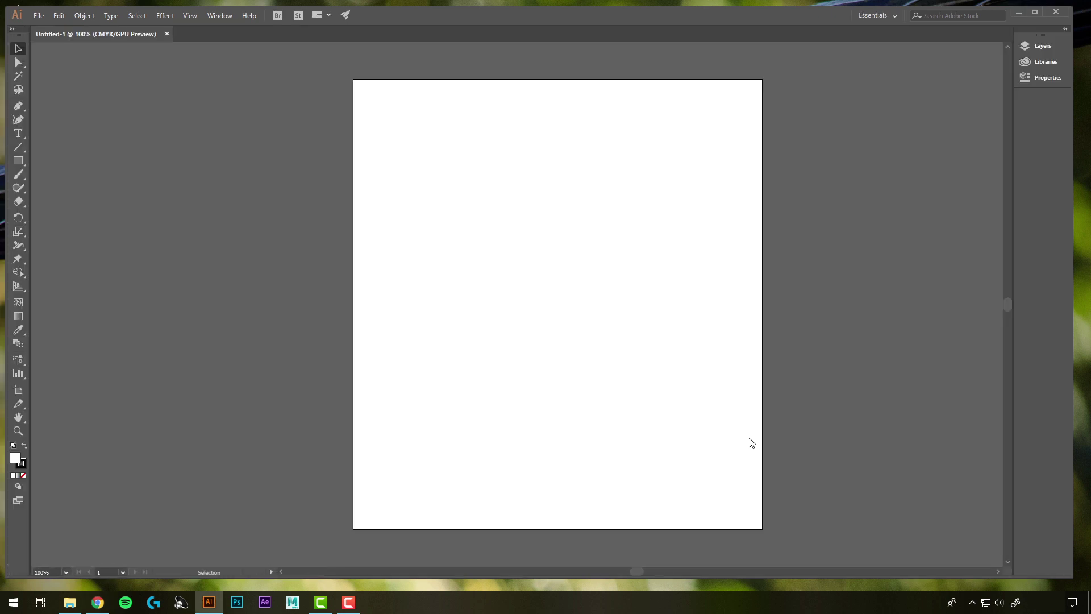
- Draw a rectangle in the upper middle of the artboard, then choose File > Save As
{"action": "left_click", "coordinate": [18, 160]}
{"action": "left_click_drag", "start_coordinate": [455, 191], "coordinate": [609, 308]}
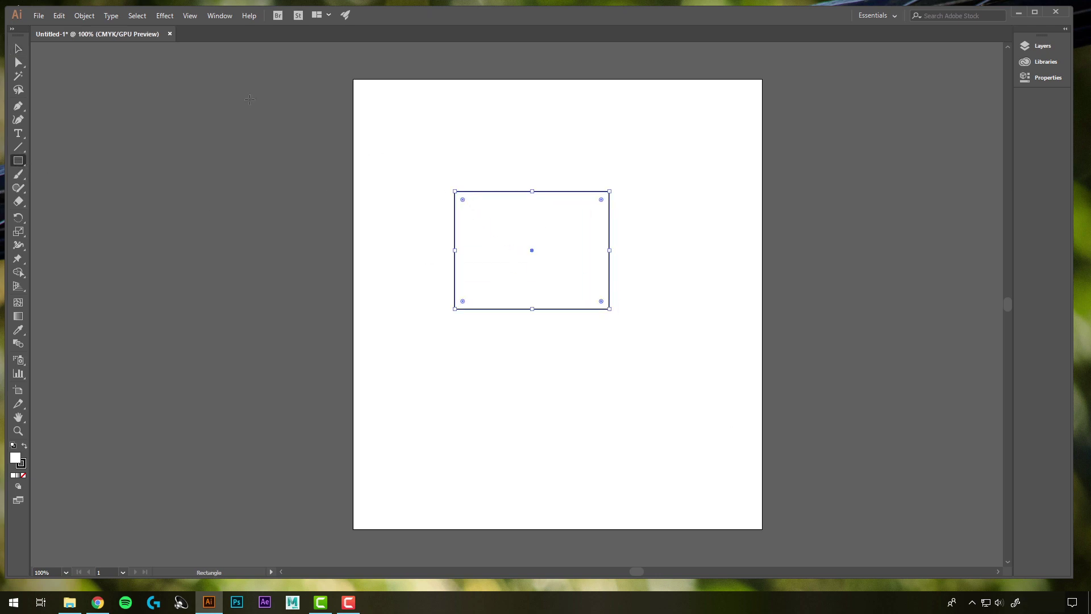
{"action": "left_click", "coordinate": [40, 19]}
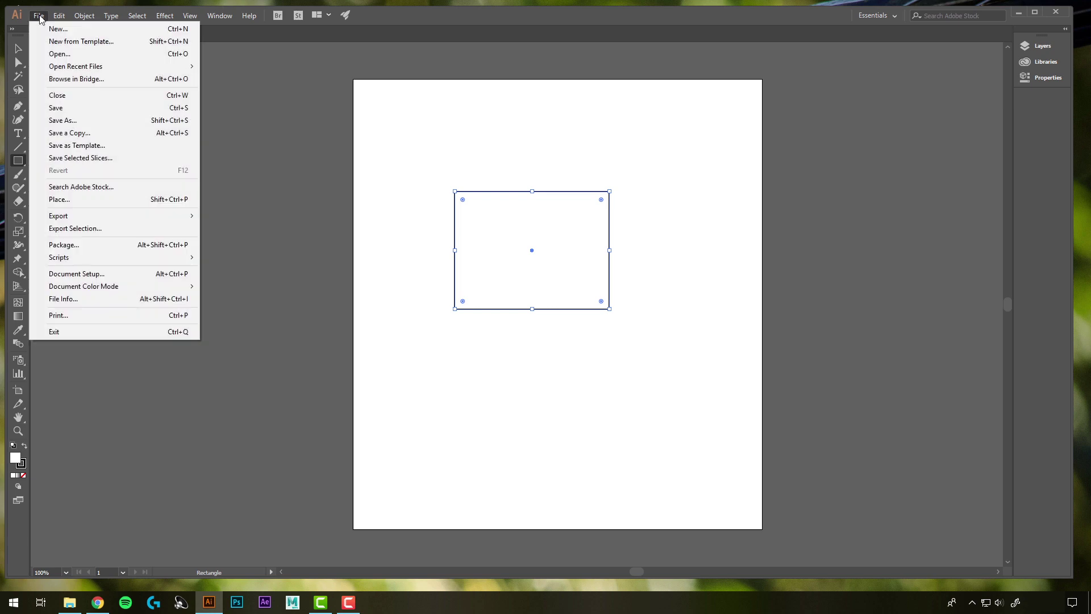
{"action": "left_click", "coordinate": [81, 121]}
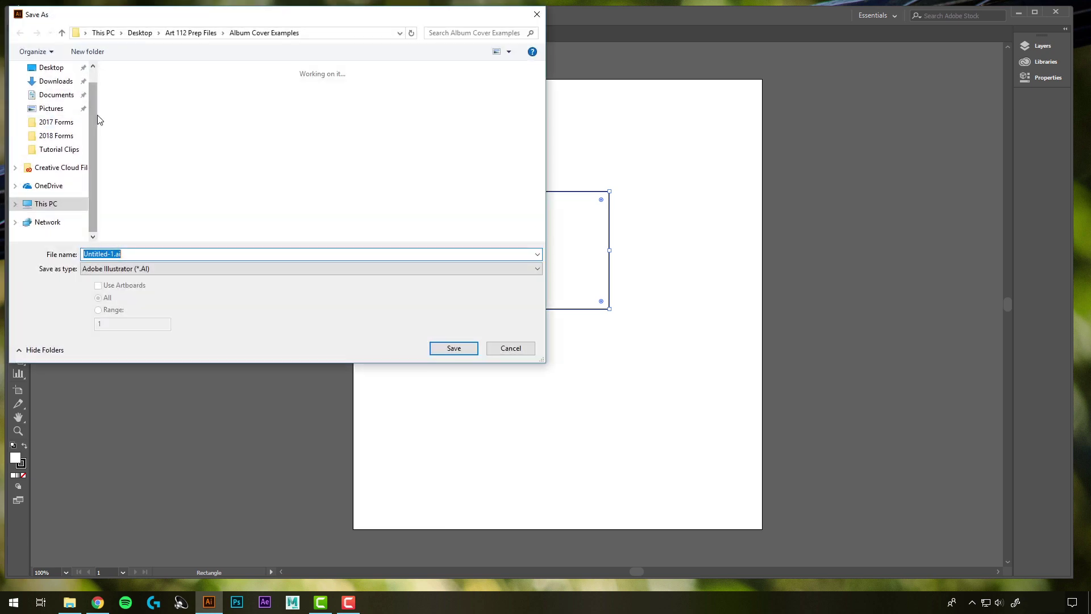
- Save to the Desktop's Art 112 Save Folder, named with the student's name plus _Project01.ai
{"action": "left_click", "coordinate": [48, 68]}
{"action": "double_click", "coordinate": [192, 94]}
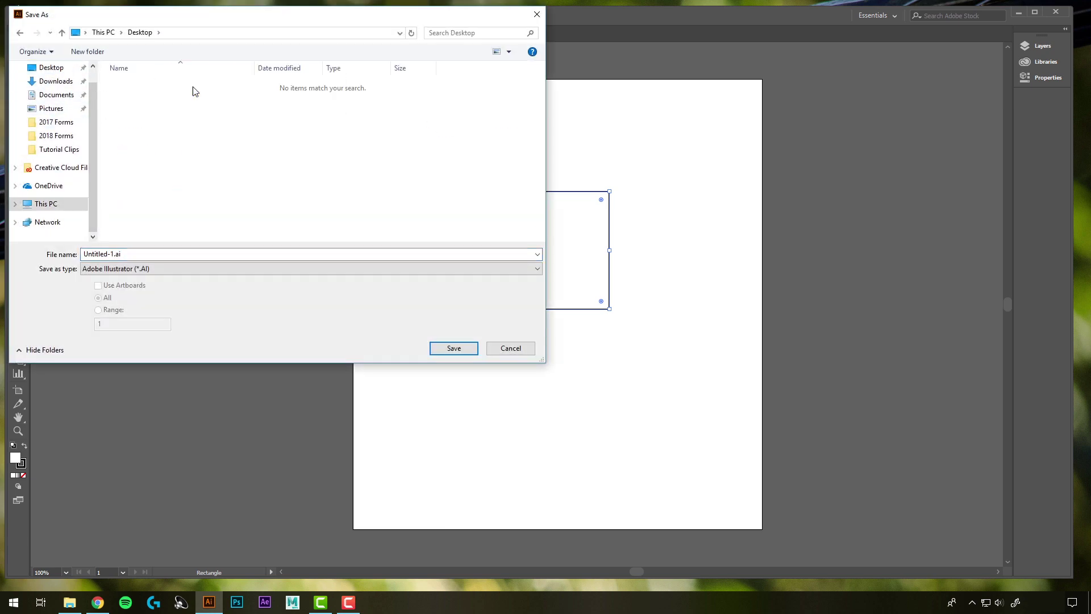
{"action": "left_click", "coordinate": [111, 254]}
{"action": "key", "text": "BackSpace"}
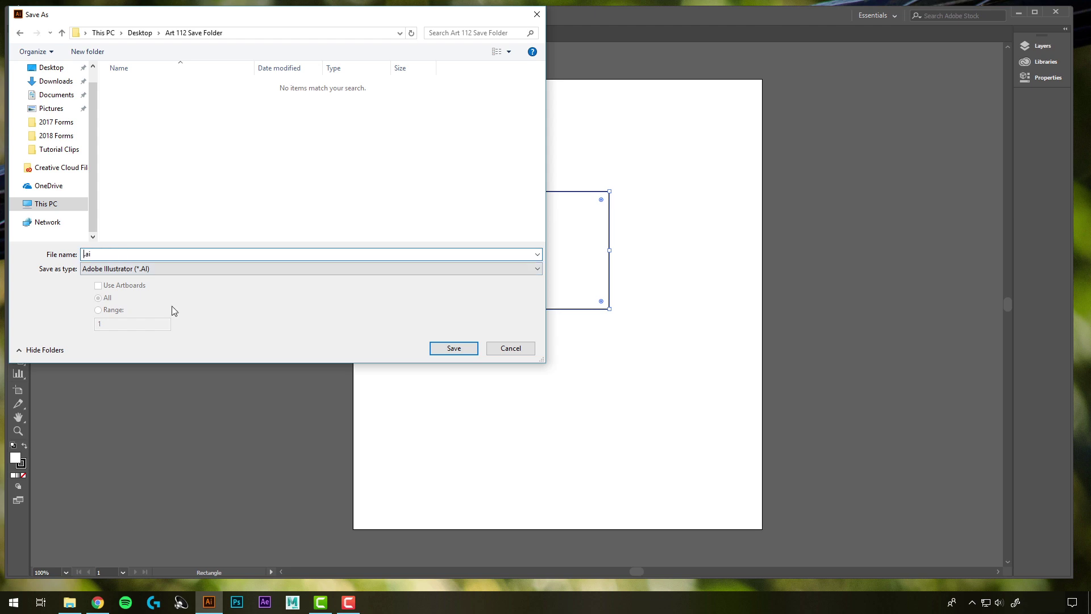
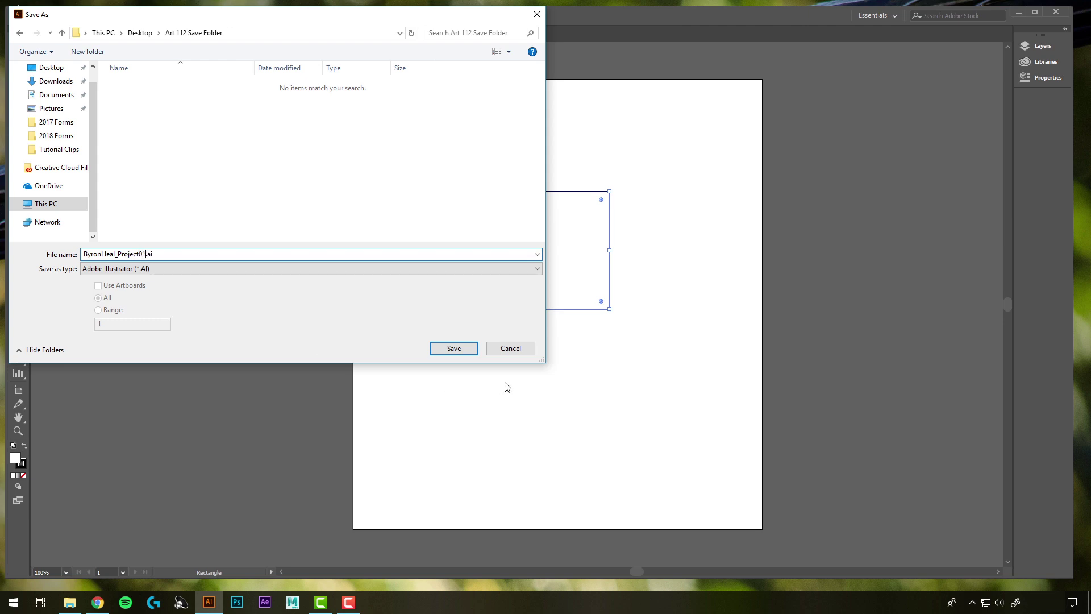
{"action": "left_click", "coordinate": [454, 348]}
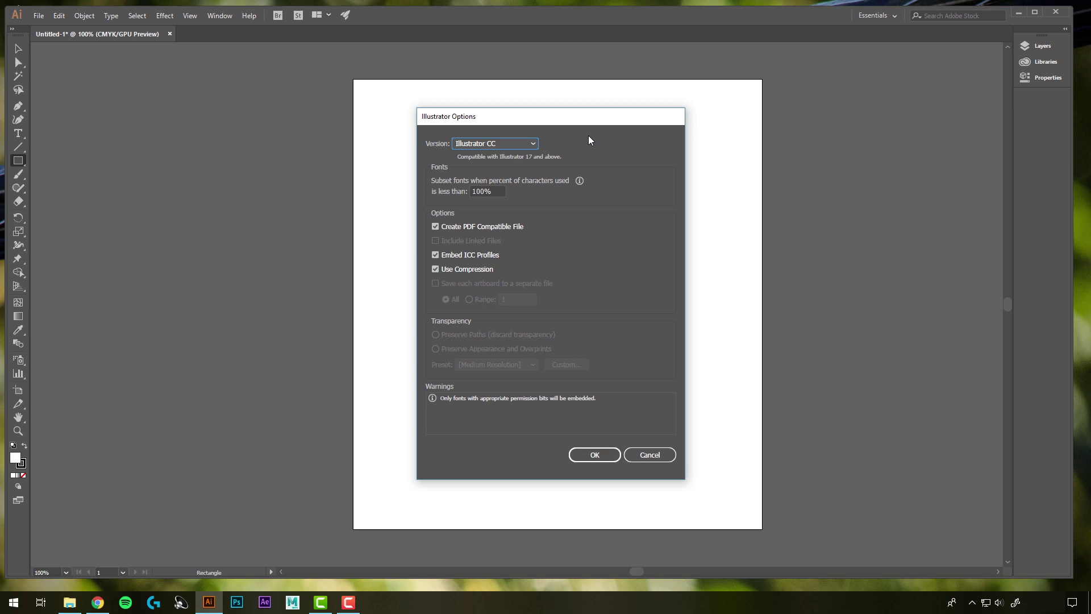
- Keep Illustrator CC as the file version in the save options and confirm
{"action": "left_click", "coordinate": [534, 144]}
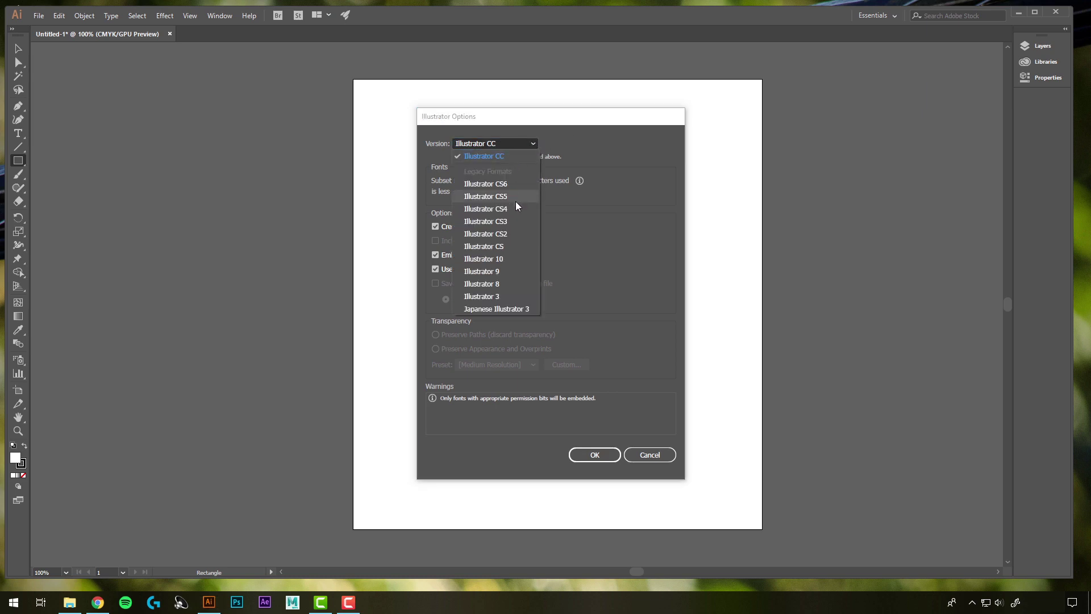
{"action": "left_click", "coordinate": [587, 142]}
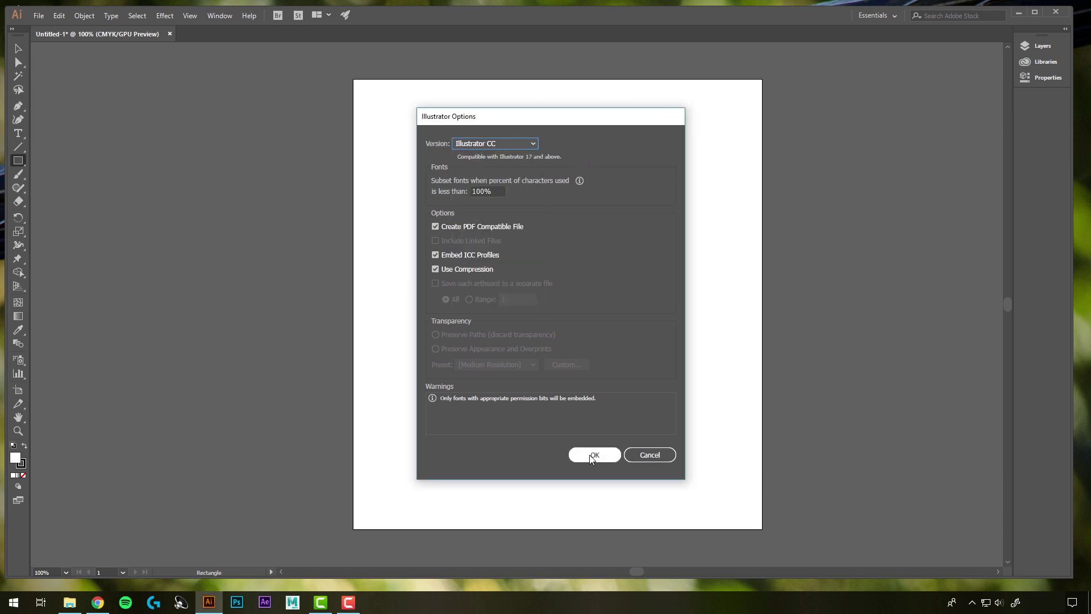
{"action": "left_click", "coordinate": [591, 456]}
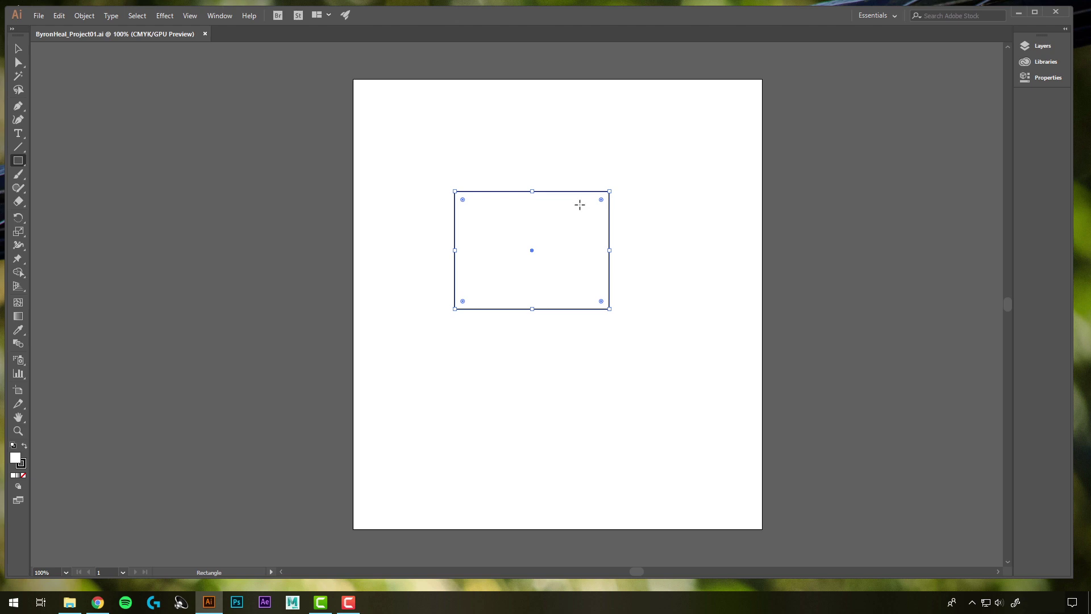
{"action": "left_click", "coordinate": [17, 50]}
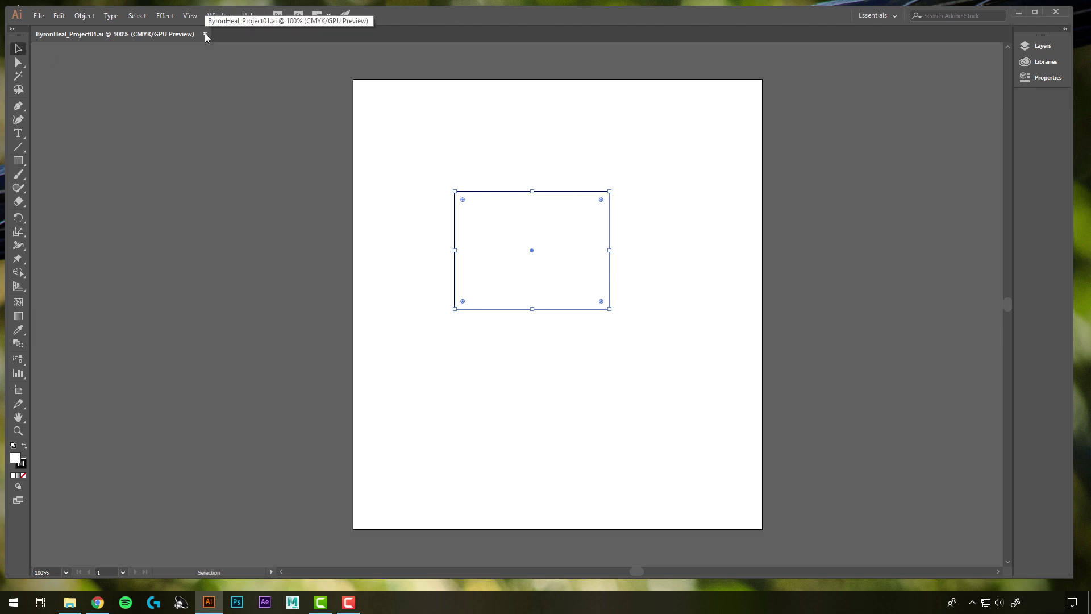
{"action": "left_click", "coordinate": [38, 16]}
- Close the document and reopen the Project01 .ai file from the Art 112 Save Folder
{"action": "left_click", "coordinate": [66, 95]}
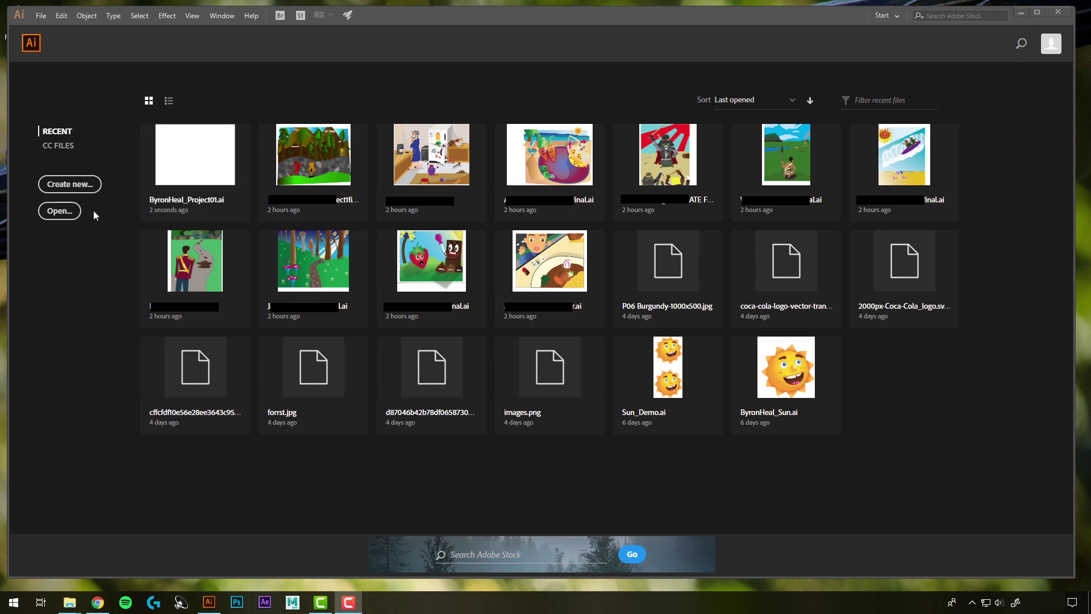
{"action": "left_click", "coordinate": [60, 211]}
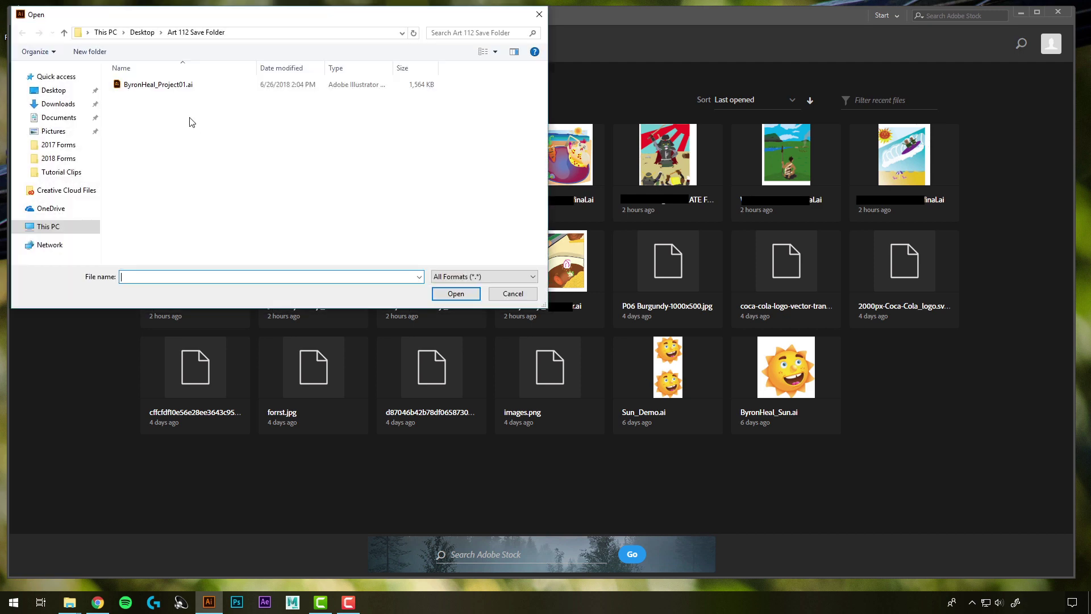
{"action": "left_click", "coordinate": [166, 85]}
{"action": "left_click", "coordinate": [455, 294]}
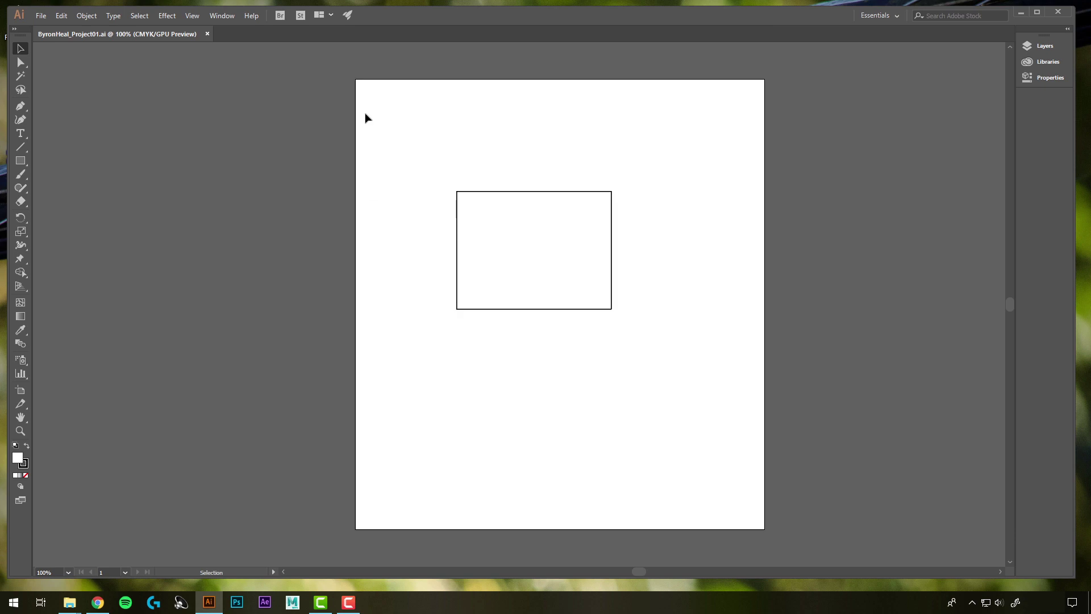
- Resize the artboard with the Artboard tool, then set width 10 and height 4 in Artboard Options
{"action": "left_click", "coordinate": [20, 392]}
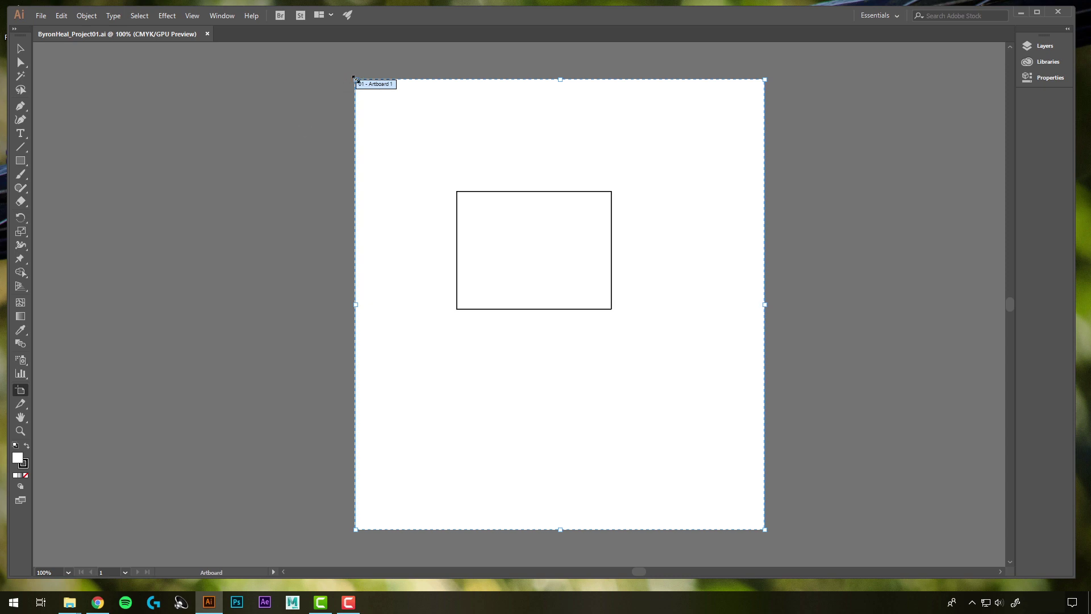
{"action": "left_click_drag", "start_coordinate": [357, 80], "coordinate": [333, 87]}
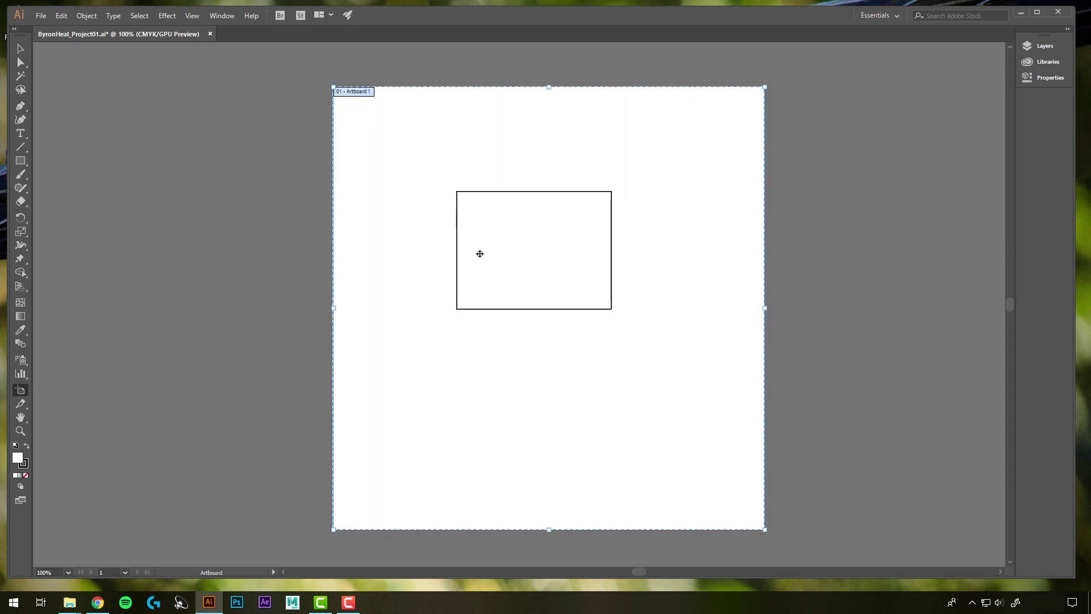
{"action": "double_click", "coordinate": [19, 390]}
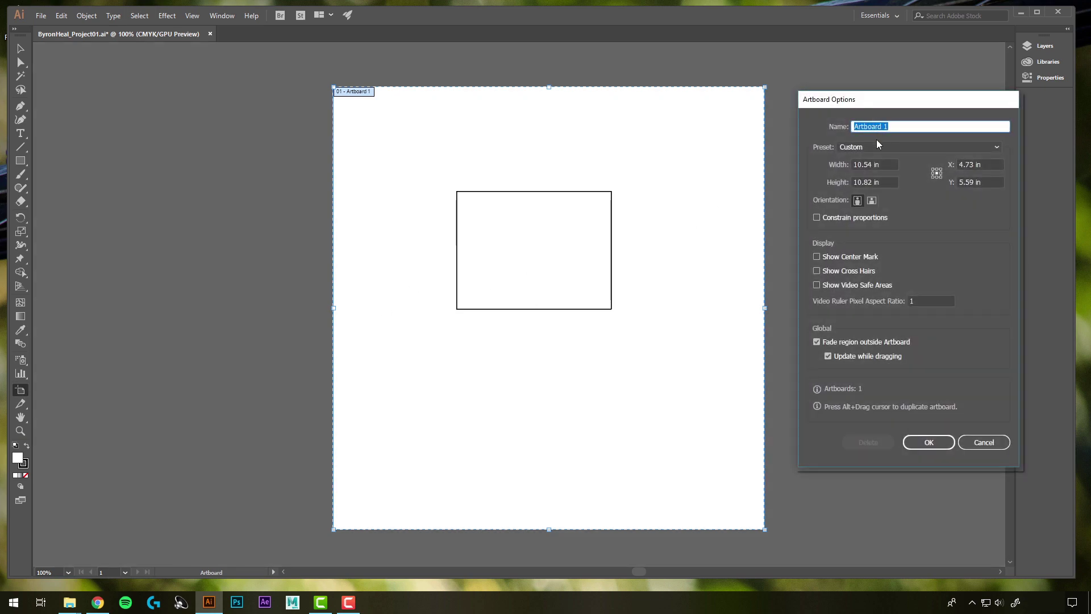
{"action": "left_click", "coordinate": [885, 166]}
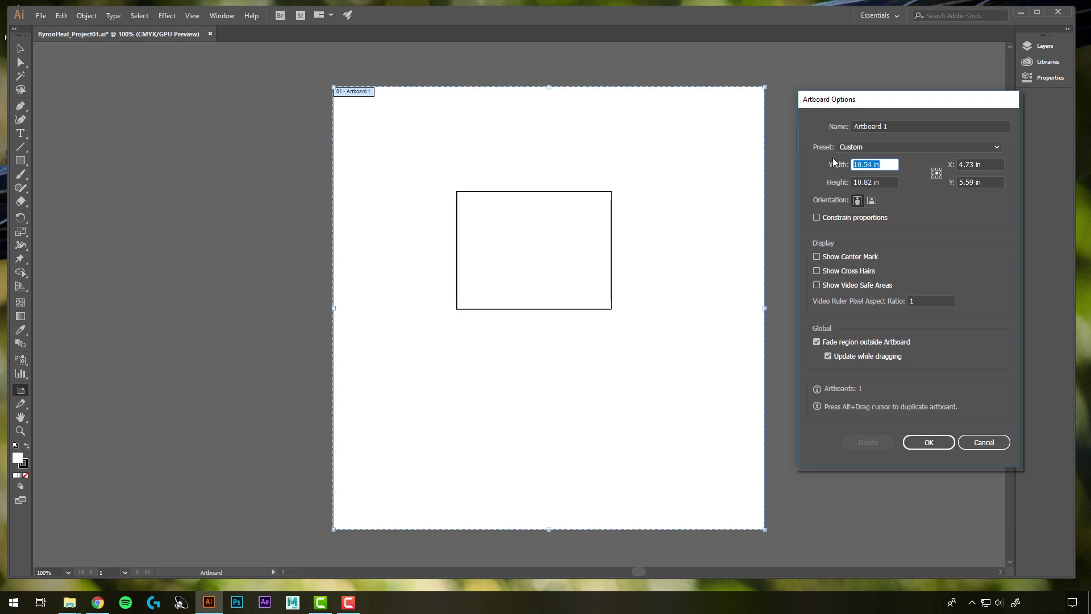
{"action": "type", "text": "10"}
{"action": "key", "text": "Tab"}
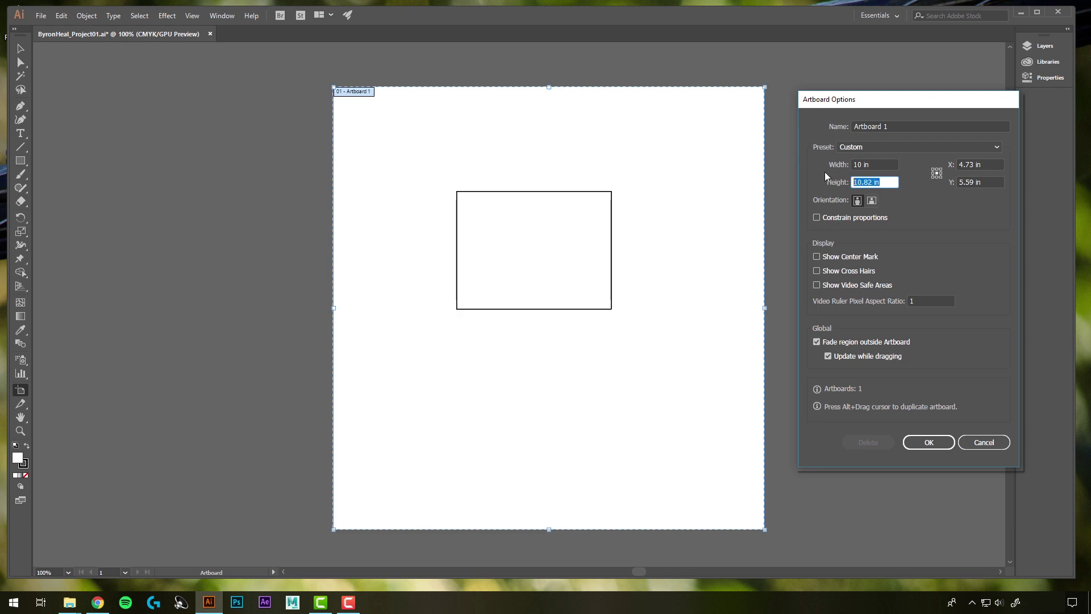
{"action": "type", "text": "4"}
{"action": "key", "text": "Return"}
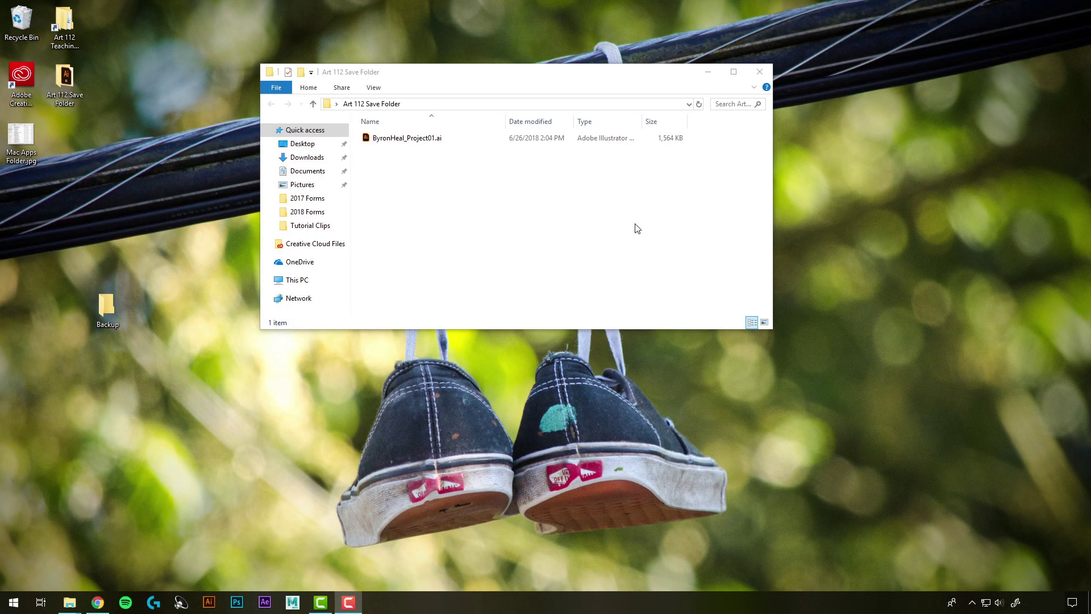
- Copy the Project01 .ai file into the Backup folder and minimize that window
{"action": "left_click", "coordinate": [413, 141]}
{"action": "right_click", "coordinate": [411, 140]}
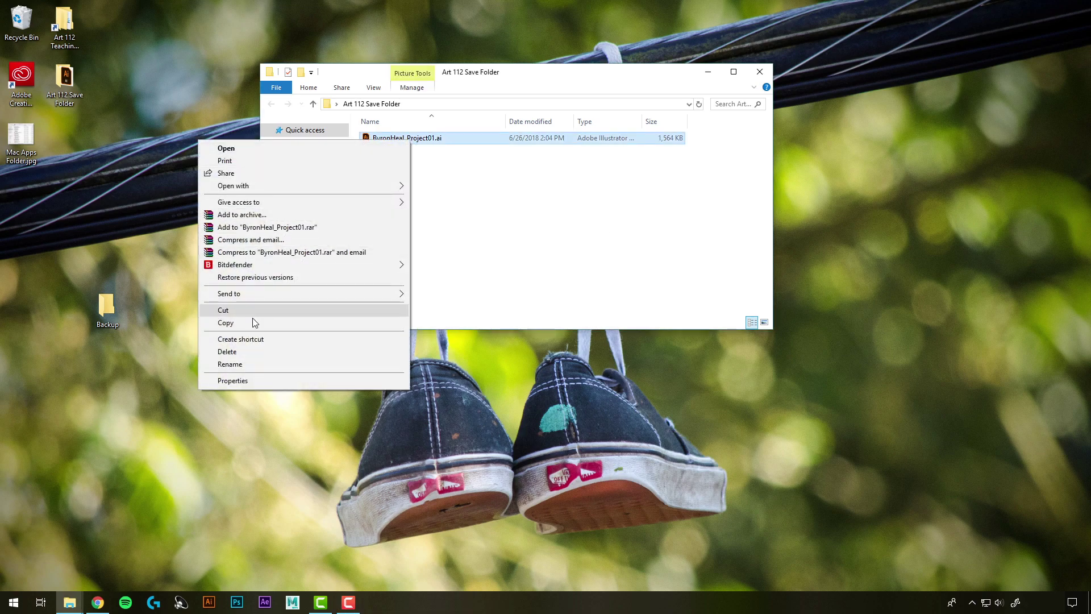
{"action": "left_click", "coordinate": [228, 322]}
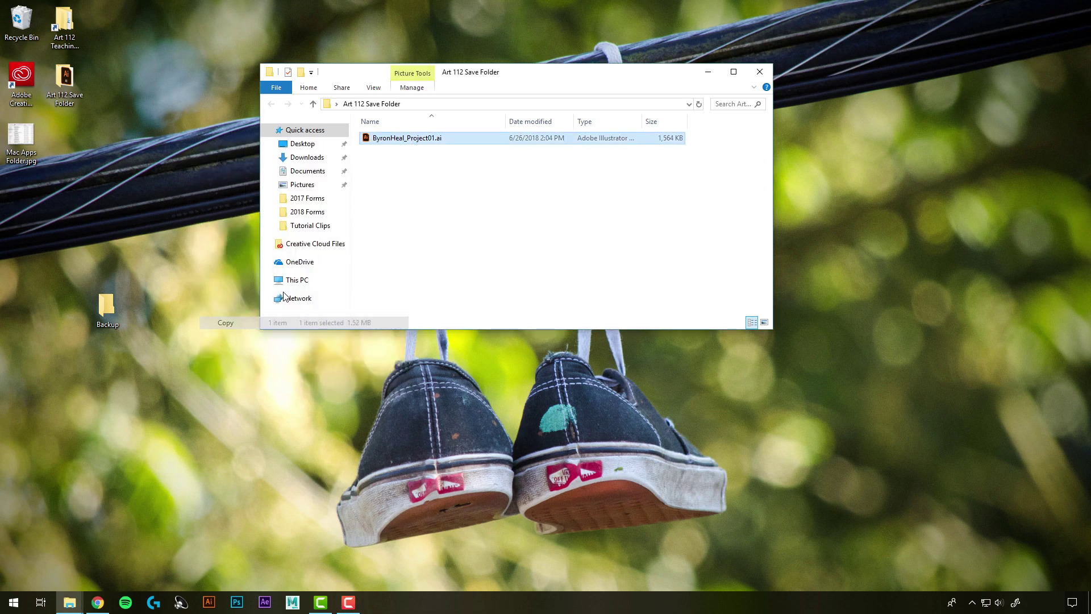
{"action": "double_click", "coordinate": [110, 303]}
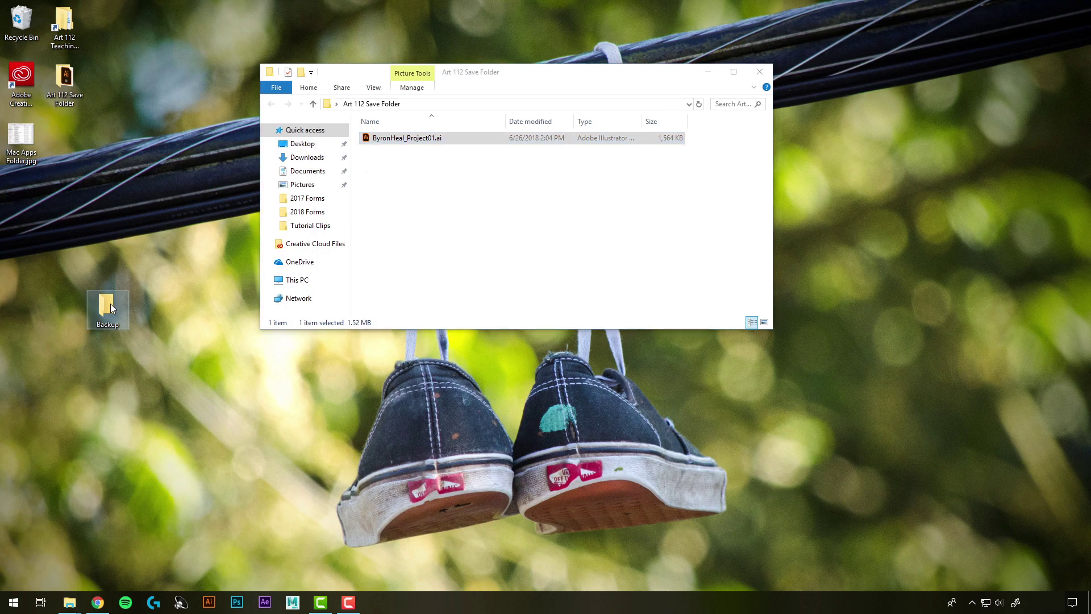
{"action": "right_click", "coordinate": [430, 190]}
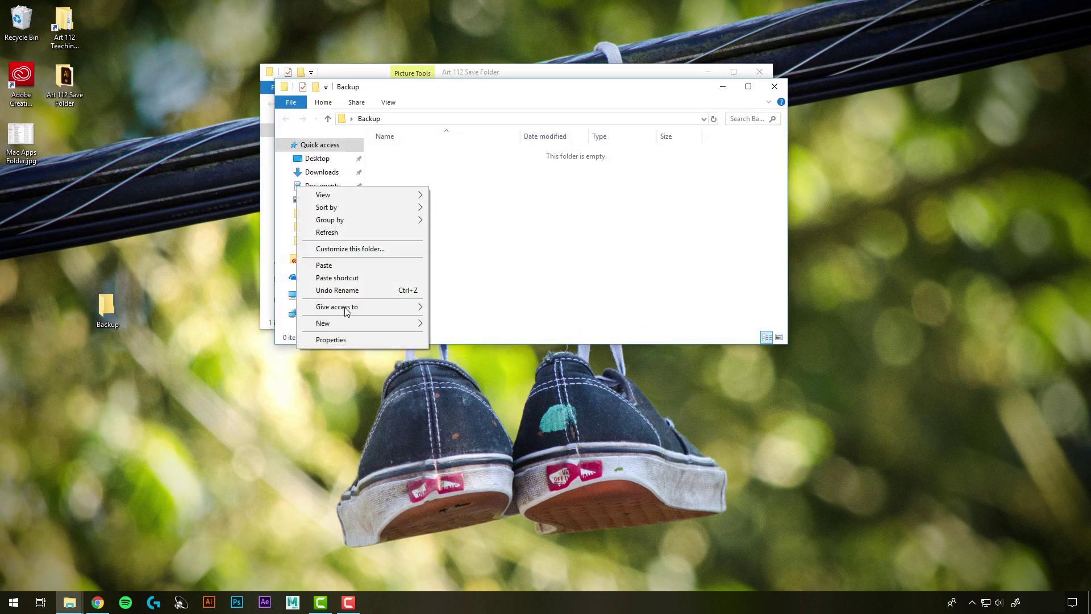
{"action": "left_click", "coordinate": [325, 266]}
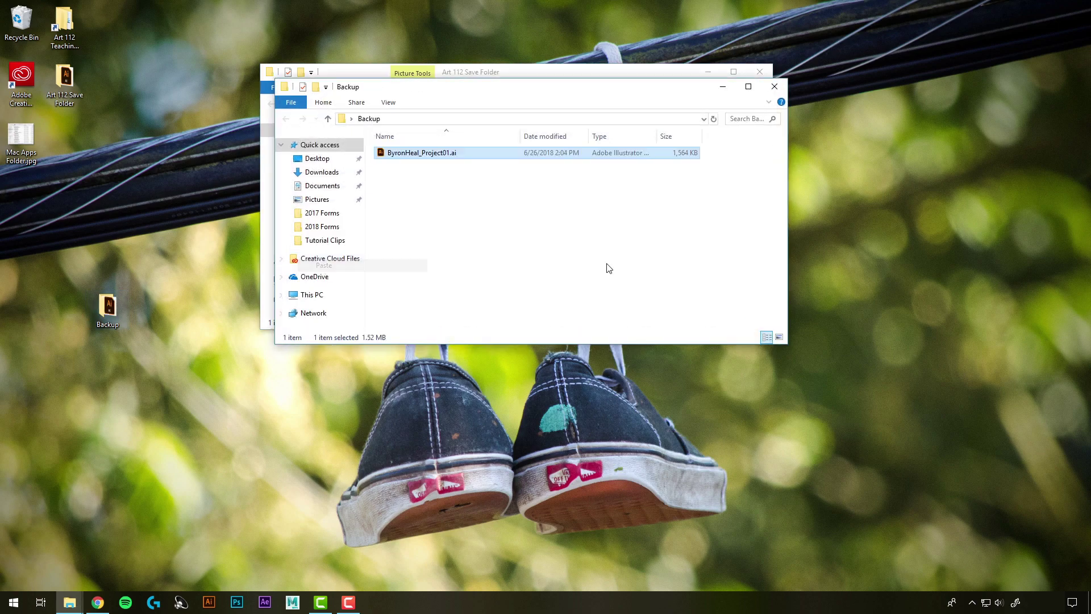
{"action": "left_click", "coordinate": [723, 87]}
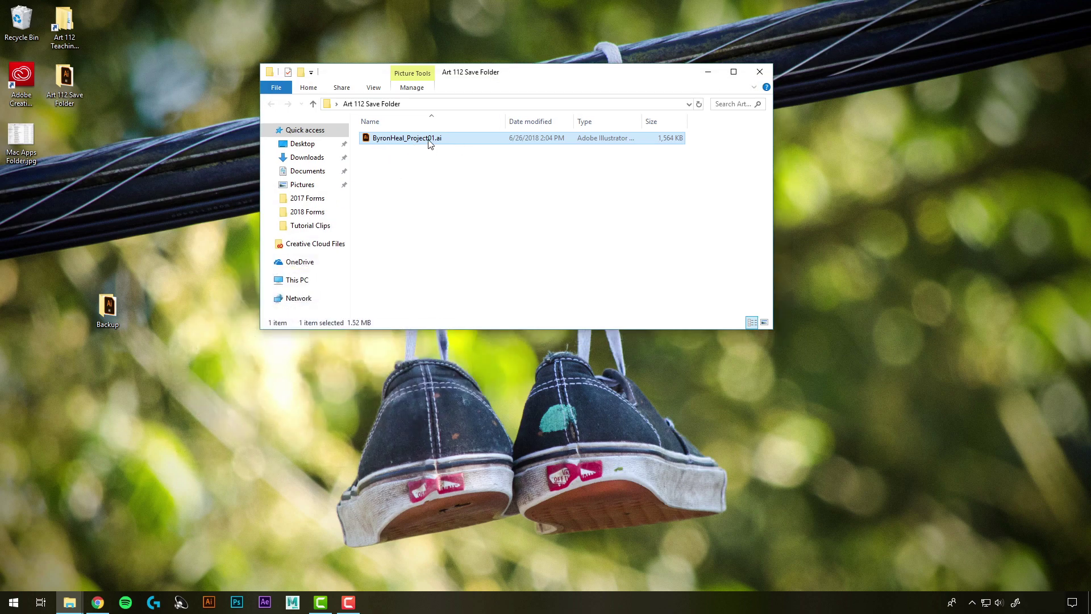